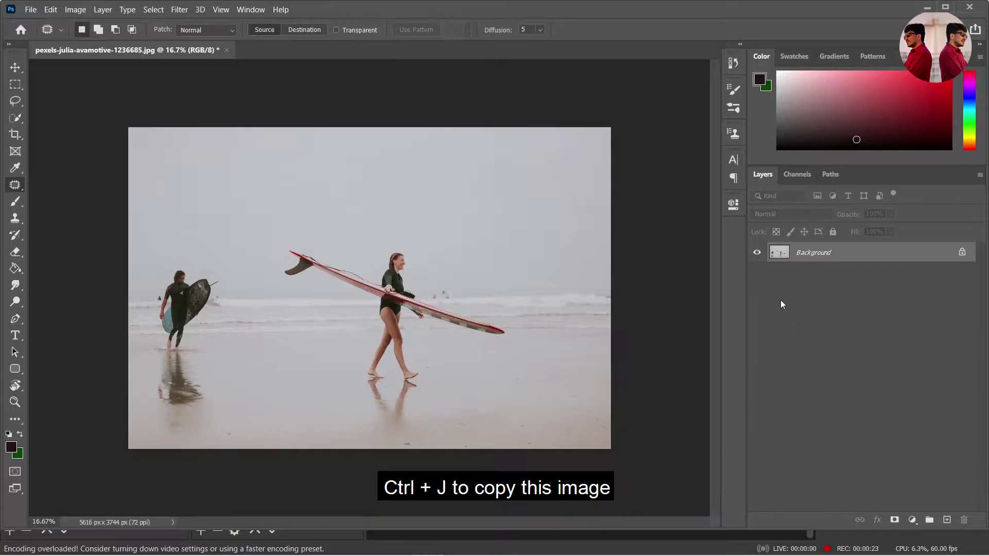
Step: Duplicate the beach photo's Background layer as Layer 1 with Ctrl+J
{"action": "key", "text": "ctrl+j"}
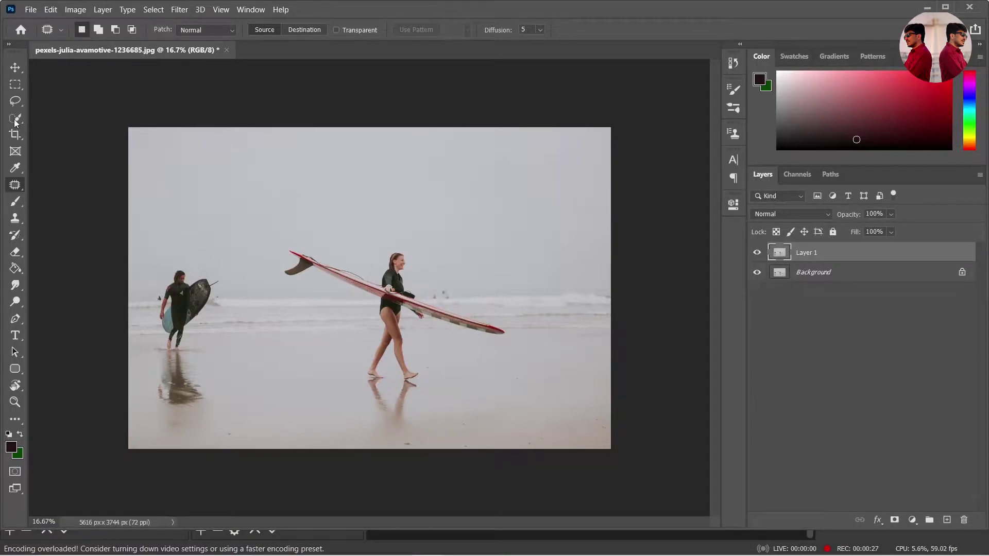
Step: With the plain Lasso Tool, outline the left surfer and his reflection on the wet sand
{"action": "left_click", "coordinate": [15, 103]}
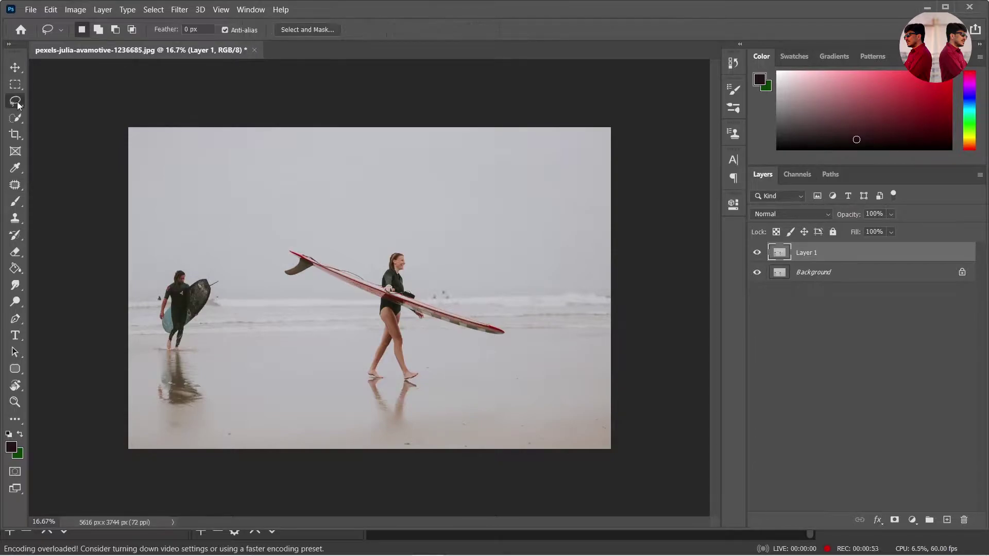
{"action": "right_click", "coordinate": [18, 105]}
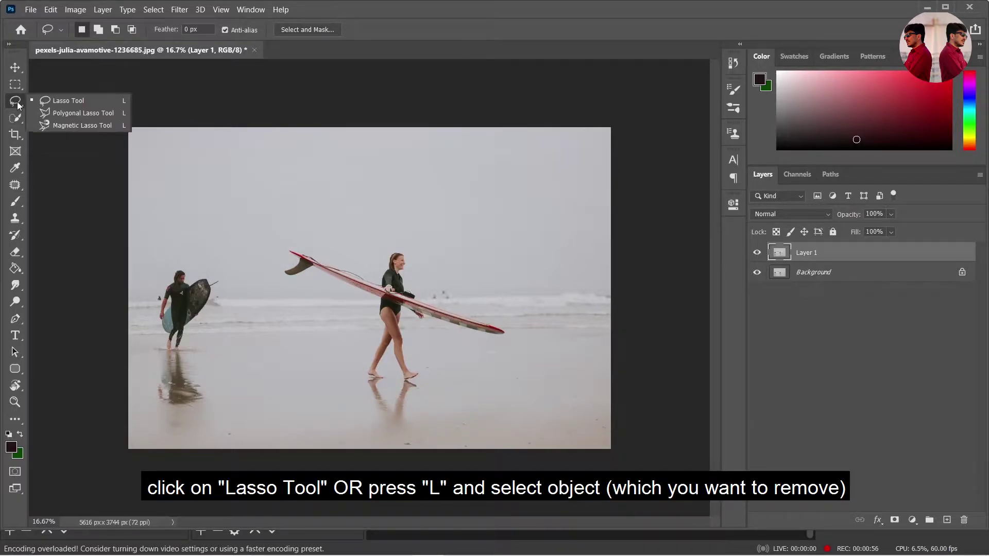
{"action": "left_click", "coordinate": [67, 102]}
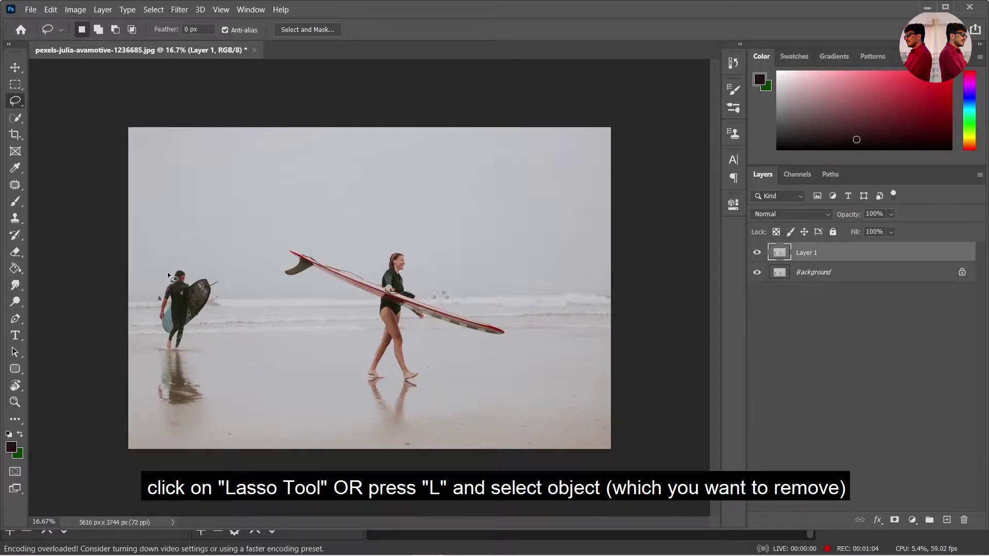
{"action": "mouse_move", "coordinate": [166, 274]}
{"action": "left_mouse_down"}
{"action": "mouse_move", "coordinate": [185, 266]}
{"action": "mouse_move", "coordinate": [221, 279]}
{"action": "left_mouse_up"}
{"action": "mouse_move", "coordinate": [221, 279]}
{"action": "left_mouse_down"}
{"action": "mouse_move", "coordinate": [190, 347]}
{"action": "mouse_move", "coordinate": [220, 407]}
{"action": "mouse_move", "coordinate": [209, 433]}
{"action": "mouse_move", "coordinate": [157, 439]}
{"action": "mouse_move", "coordinate": [137, 384]}
{"action": "mouse_move", "coordinate": [167, 270]}
{"action": "mouse_move", "coordinate": [178, 264]}
{"action": "left_mouse_up"}
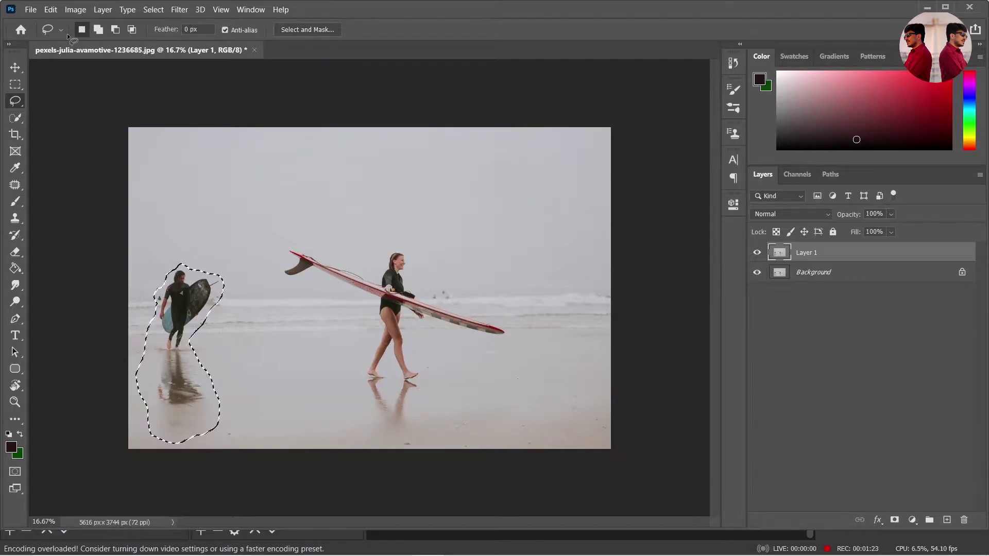
Step: Fill the selection using Content-Aware contents with Color Adaptation, then deselect
{"action": "left_click", "coordinate": [50, 9]}
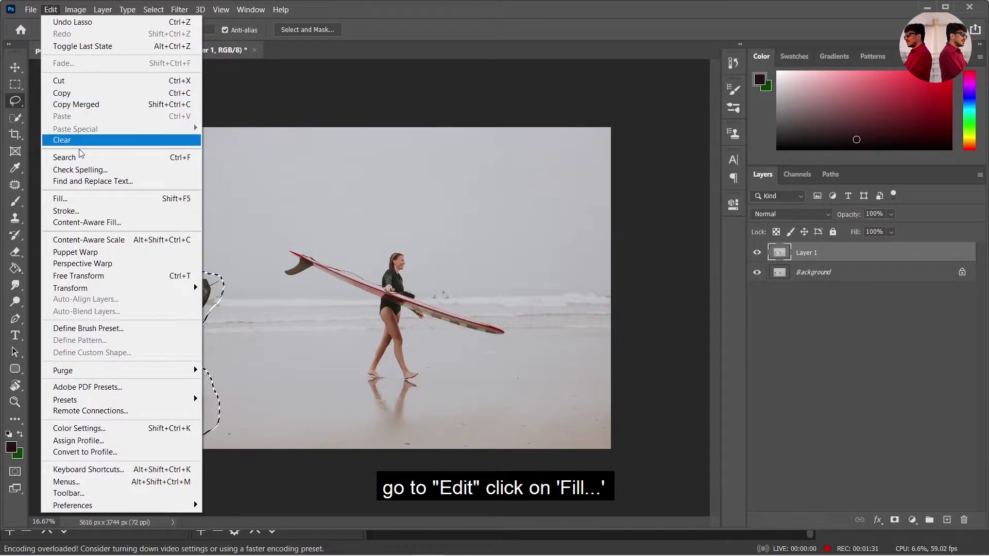
{"action": "left_click", "coordinate": [84, 198]}
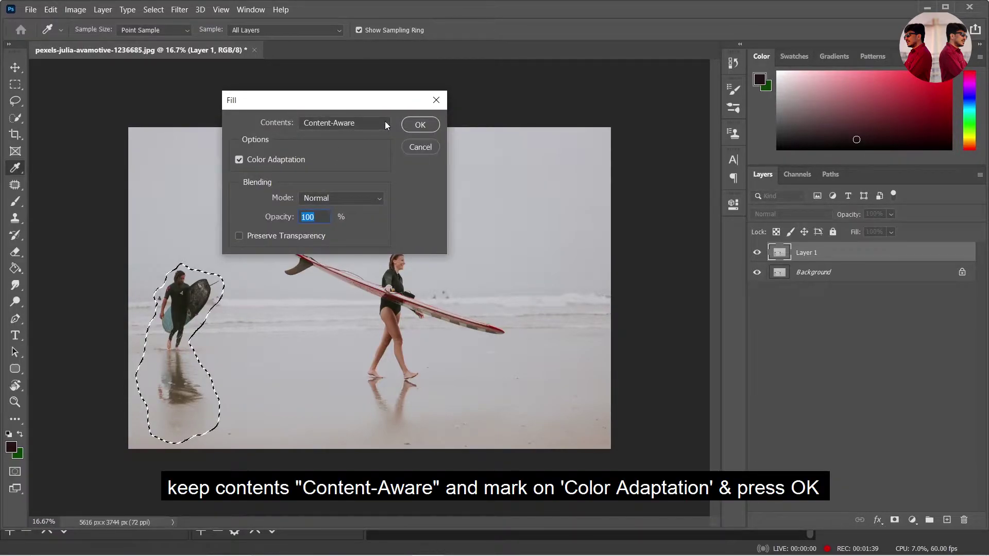
{"action": "left_click", "coordinate": [385, 122]}
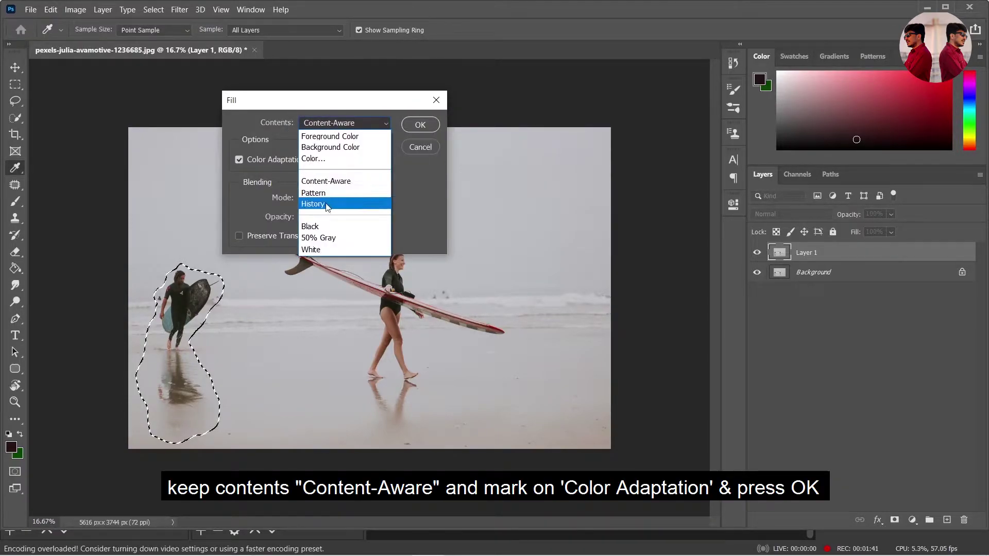
{"action": "left_click", "coordinate": [330, 182]}
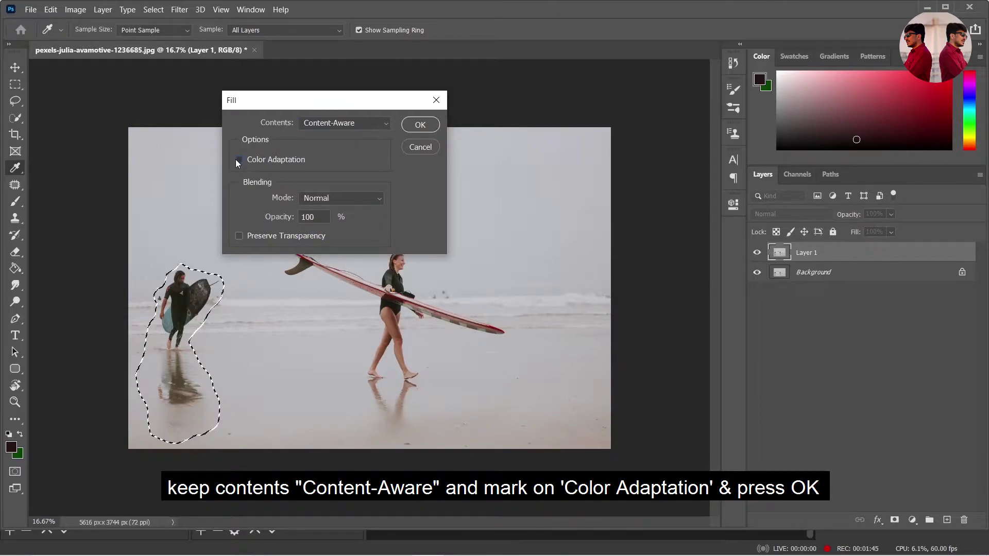
{"action": "left_click", "coordinate": [421, 125]}
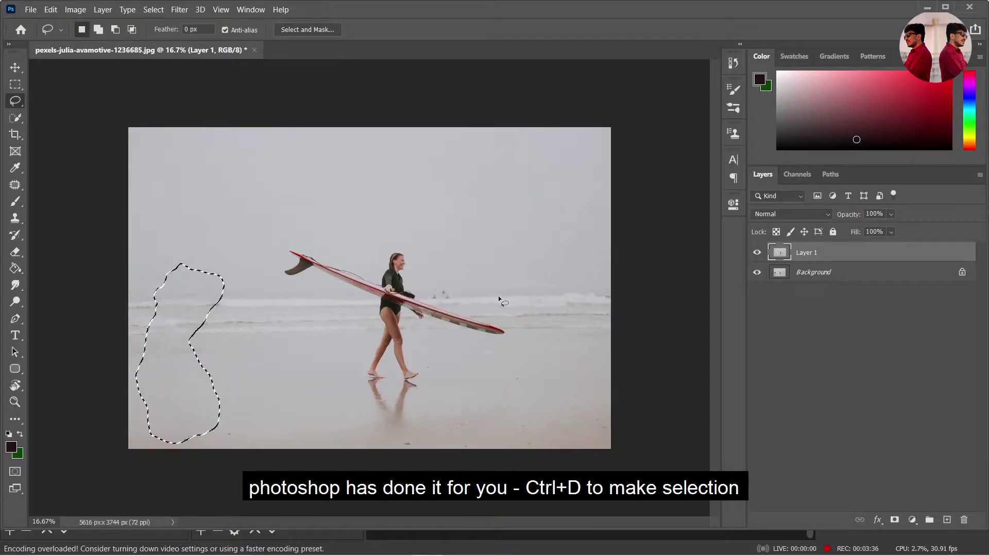
{"action": "key", "text": "ctrl+d"}
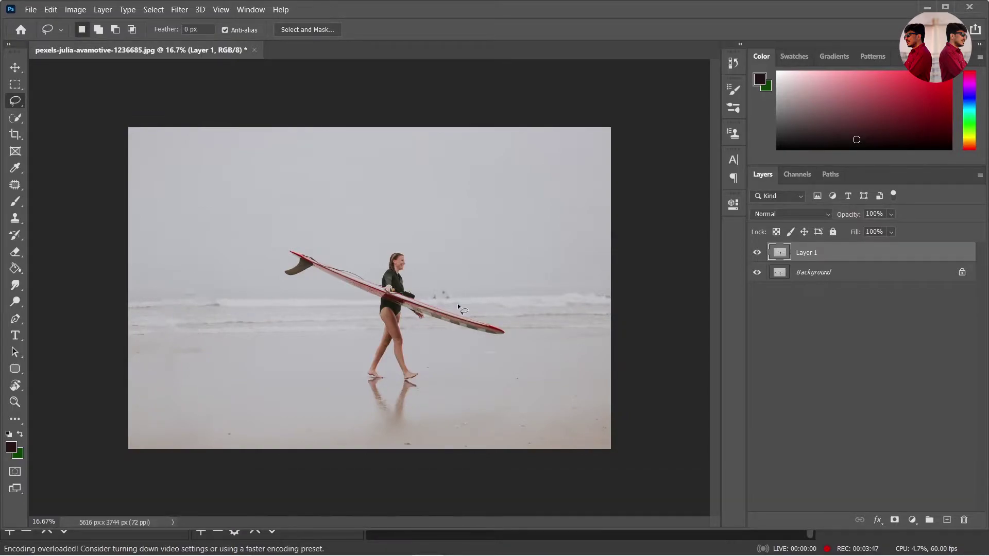
Step: Lasso the small sea figures right of the woman and Content-Aware fill them
{"action": "left_click_drag", "start_coordinate": [457, 304], "coordinate": [455, 303]}
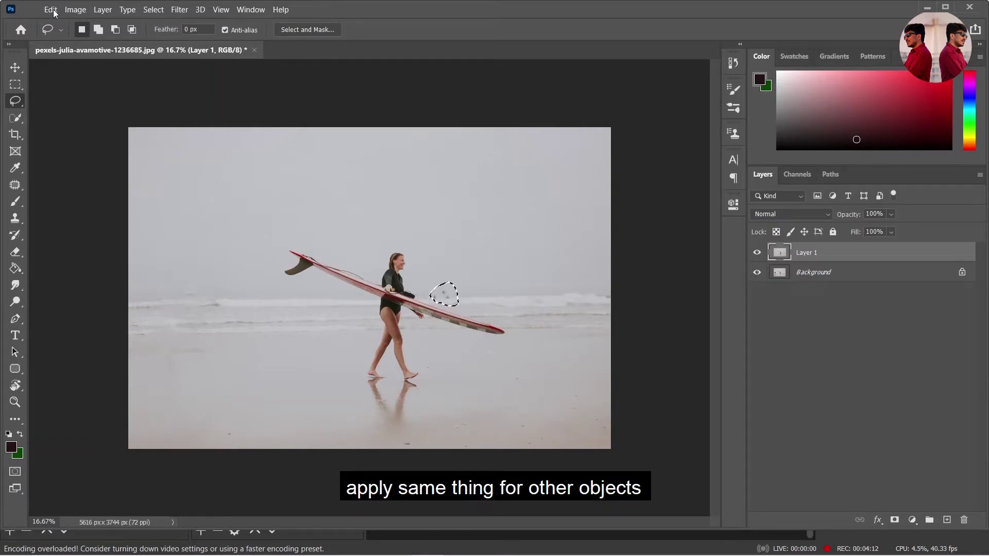
{"action": "left_click", "coordinate": [51, 10]}
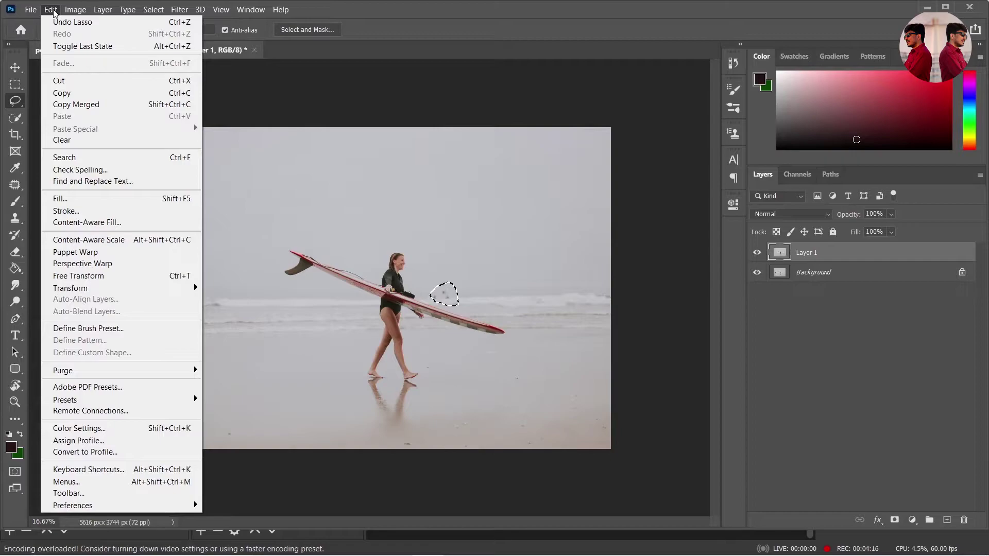
{"action": "left_click", "coordinate": [61, 199]}
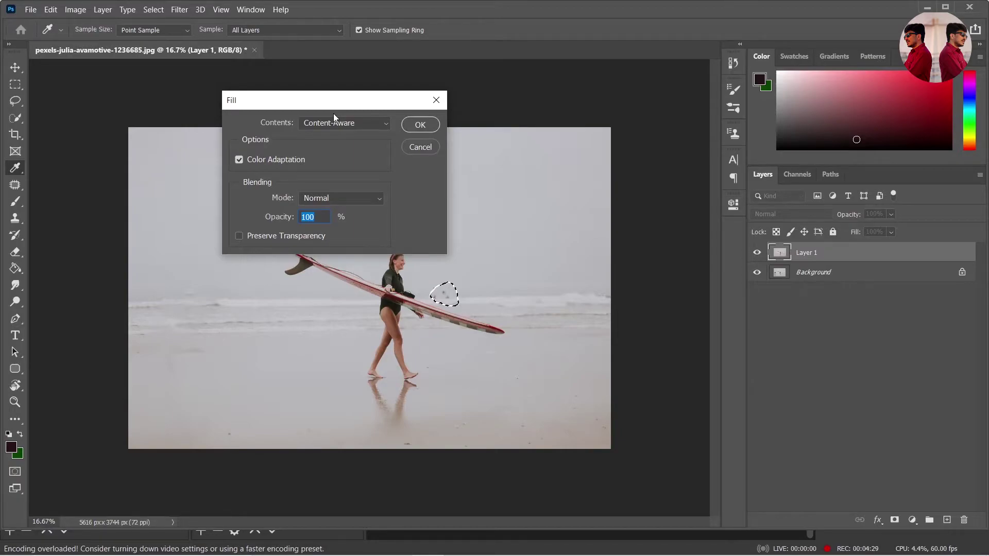
{"action": "left_click", "coordinate": [406, 124]}
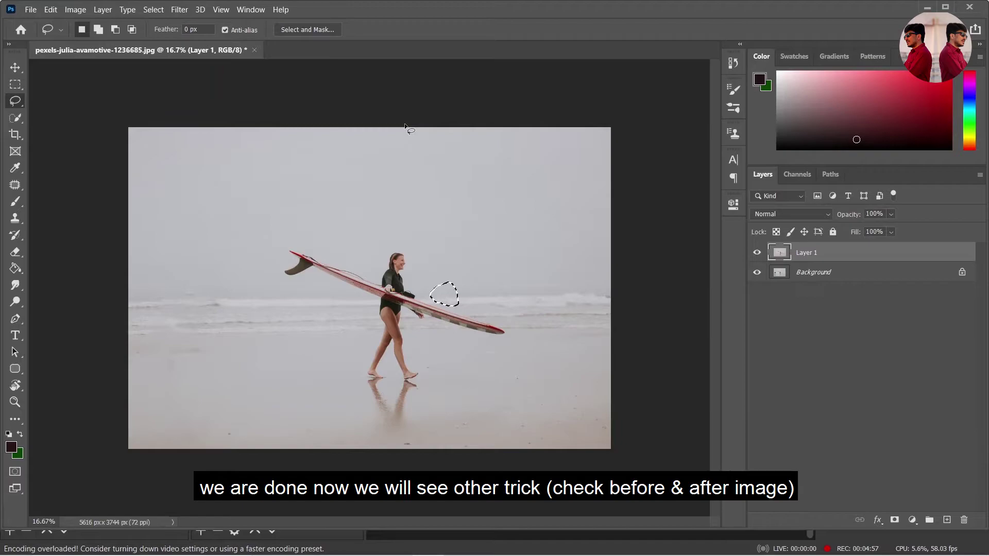
Step: Deselect, then hide and re-show Layer 1 to compare before and after
{"action": "key", "text": "ctrl+d"}
{"action": "left_click", "coordinate": [757, 253]}
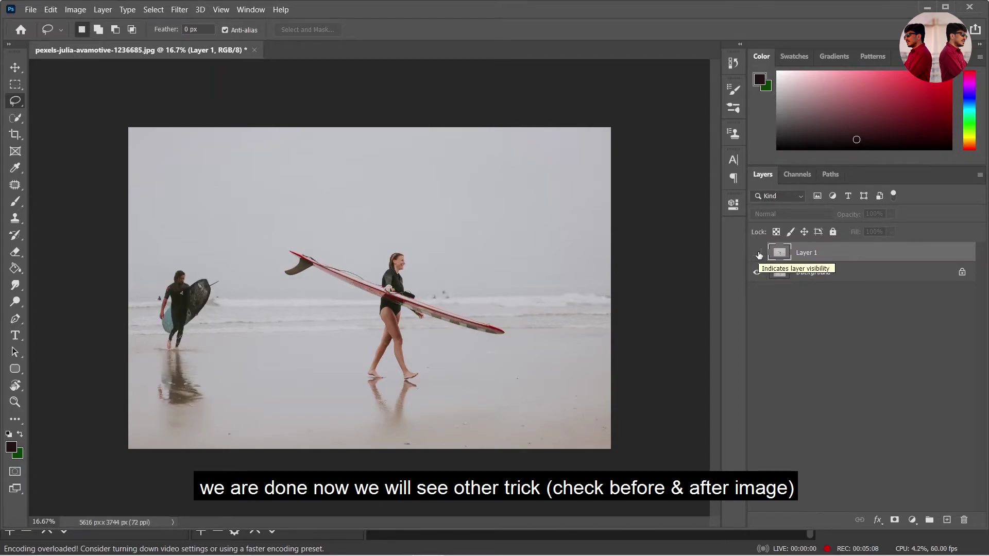
{"action": "left_click", "coordinate": [757, 252]}
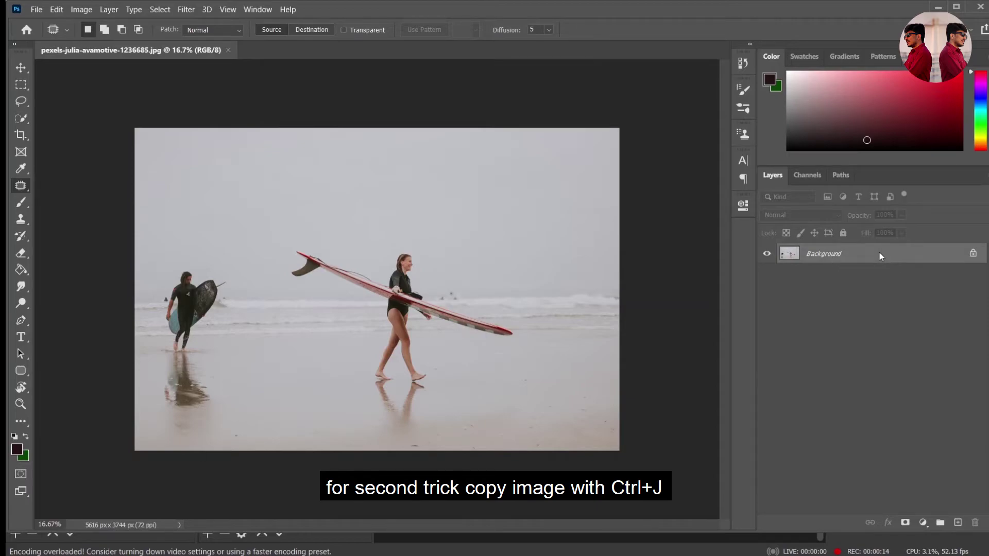
Step: Duplicate the original Background as a fresh Layer 1 and bring up the healing tools group
{"action": "key", "text": "ctrl+j"}
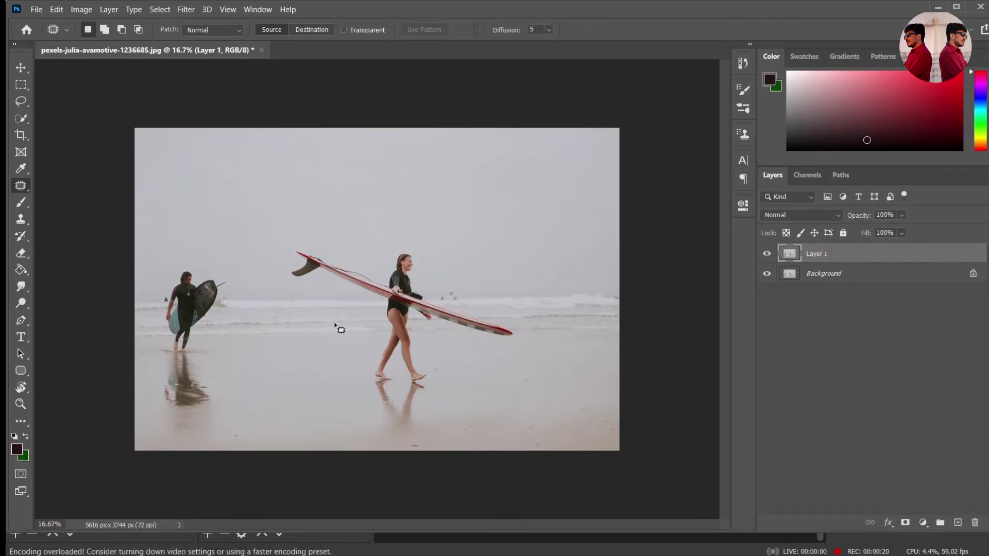
{"action": "right_click", "coordinate": [23, 190]}
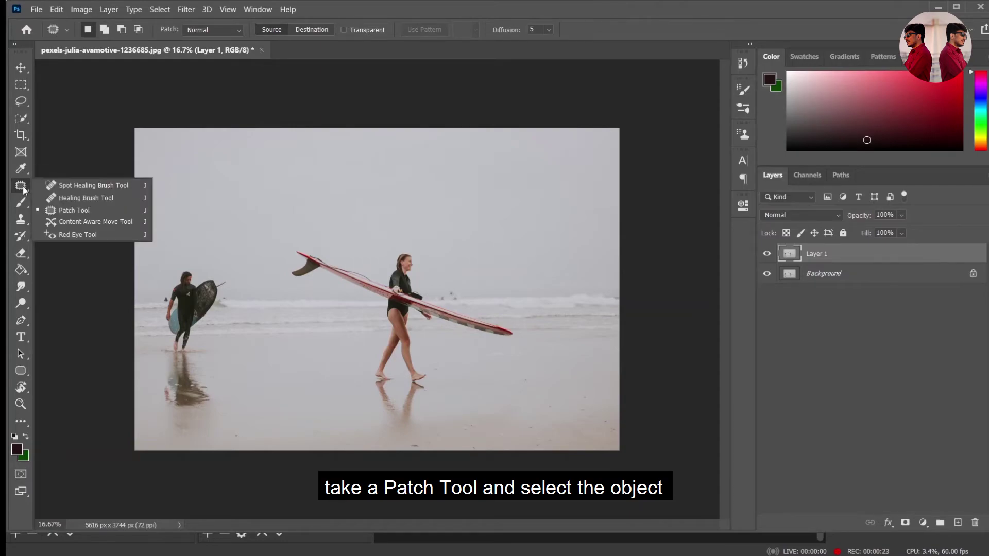
Step: With the Patch Tool, replace the left surfer and reflection with empty beach from the right
{"action": "left_click", "coordinate": [76, 210]}
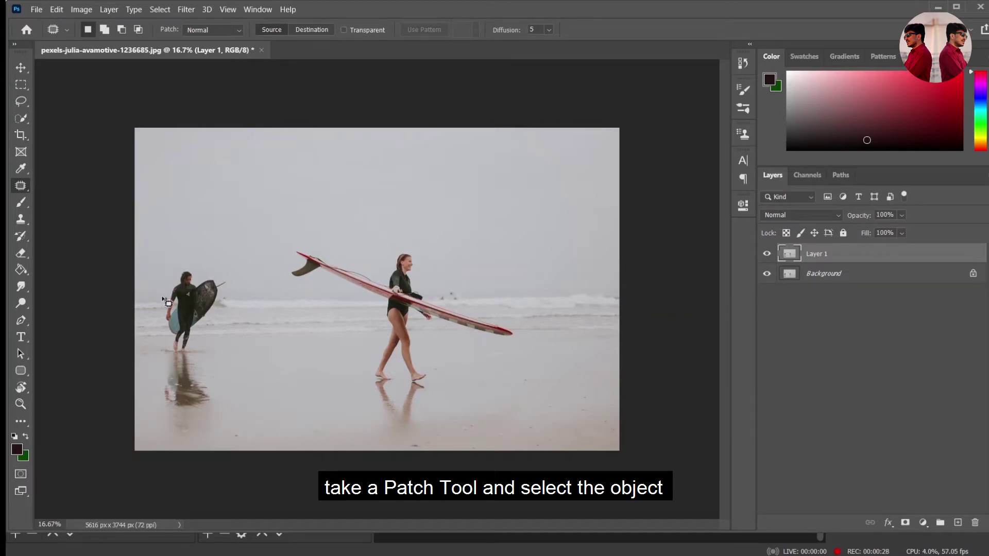
{"action": "mouse_move", "coordinate": [163, 298]}
{"action": "left_mouse_down"}
{"action": "mouse_move", "coordinate": [183, 269]}
{"action": "mouse_move", "coordinate": [221, 279]}
{"action": "mouse_move", "coordinate": [227, 297]}
{"action": "mouse_move", "coordinate": [207, 347]}
{"action": "mouse_move", "coordinate": [218, 407]}
{"action": "mouse_move", "coordinate": [158, 421]}
{"action": "mouse_move", "coordinate": [163, 296]}
{"action": "left_mouse_up"}
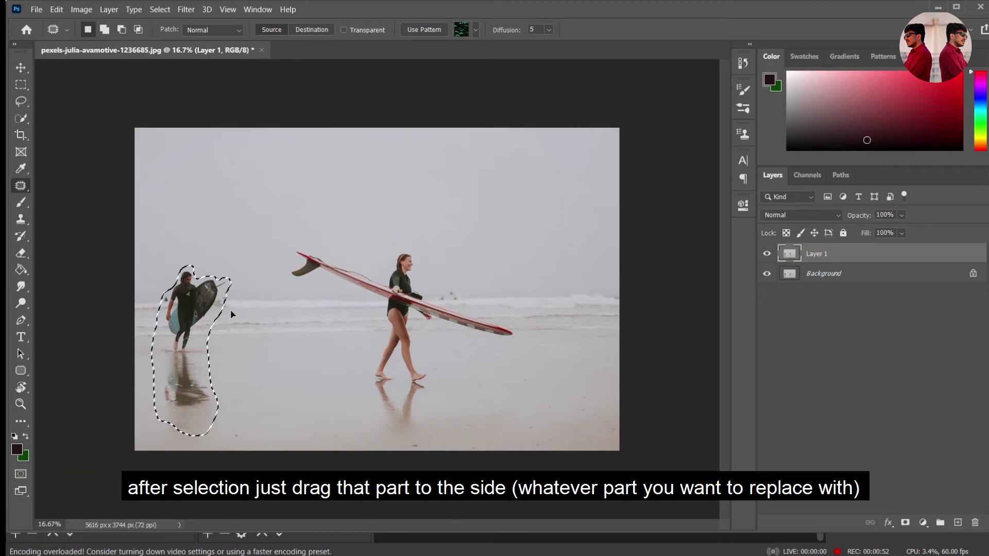
{"action": "mouse_move", "coordinate": [186, 313]}
{"action": "left_mouse_down"}
{"action": "mouse_move", "coordinate": [249, 317]}
{"action": "mouse_move", "coordinate": [245, 310]}
{"action": "mouse_move", "coordinate": [276, 325]}
{"action": "left_mouse_up"}
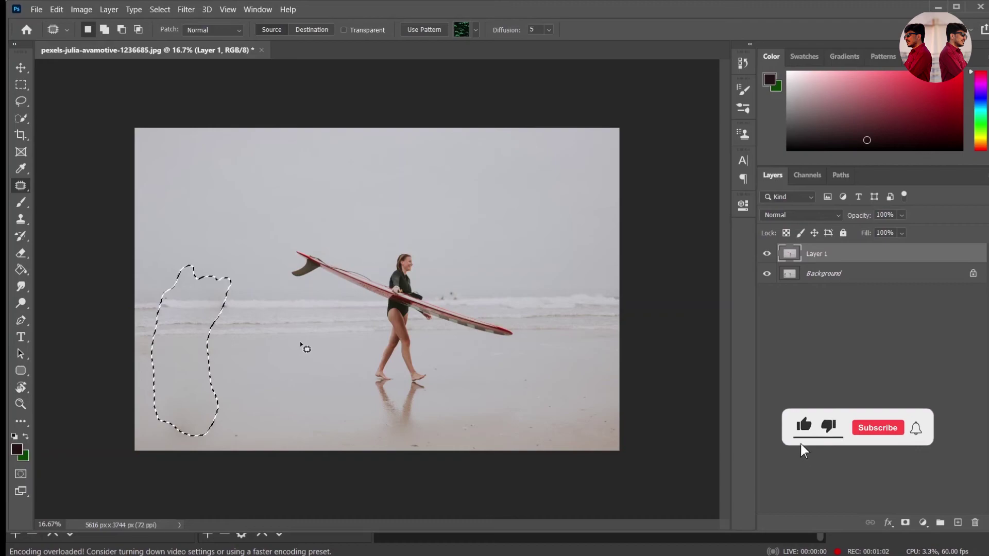
{"action": "key", "text": "ctrl+d"}
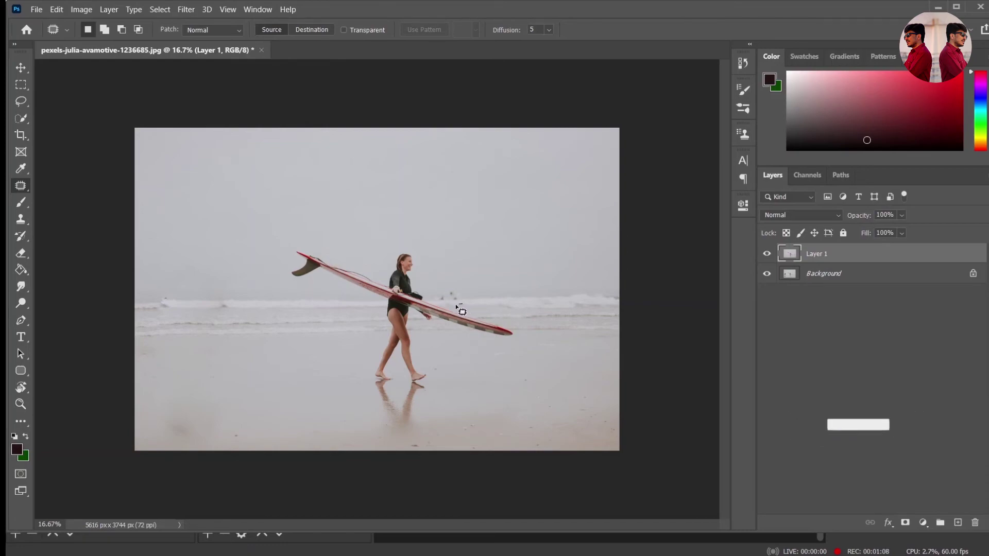
{"action": "mouse_move", "coordinate": [462, 305]}
{"action": "left_mouse_down"}
{"action": "mouse_move", "coordinate": [434, 304]}
{"action": "mouse_move", "coordinate": [453, 282]}
{"action": "mouse_move", "coordinate": [465, 308]}
{"action": "left_mouse_up"}
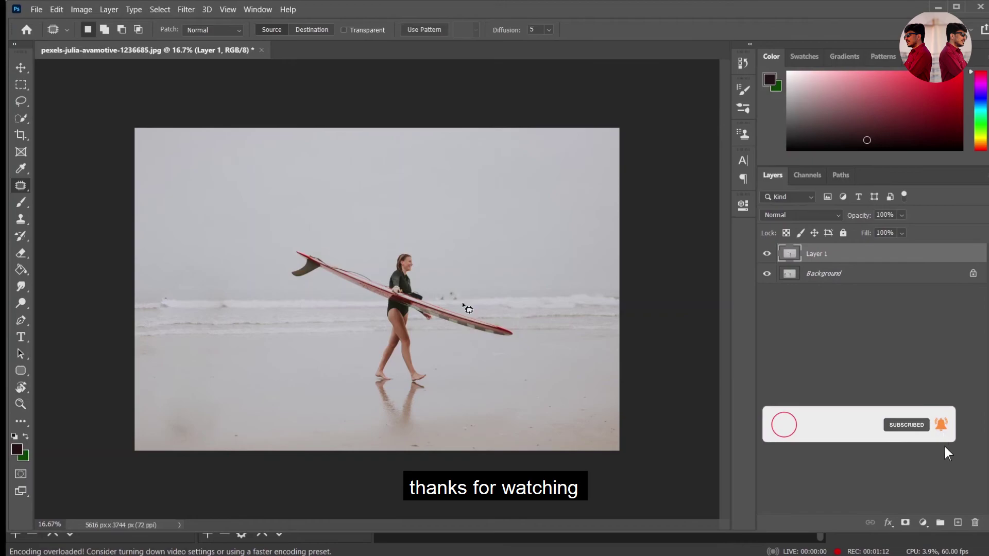
Step: Zoom in, patch the distant sea figures with clean sea to the right, then zoom out
{"action": "key", "text": "ctrl+plus"}
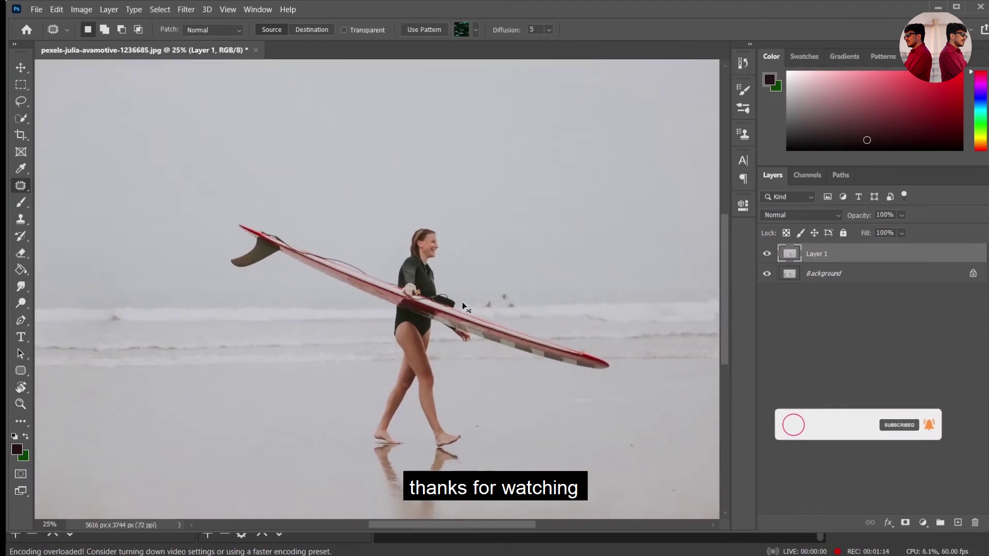
{"action": "key", "text": "ctrl+plus"}
{"action": "left_click_drag", "start_coordinate": [503, 308], "coordinate": [560, 306]}
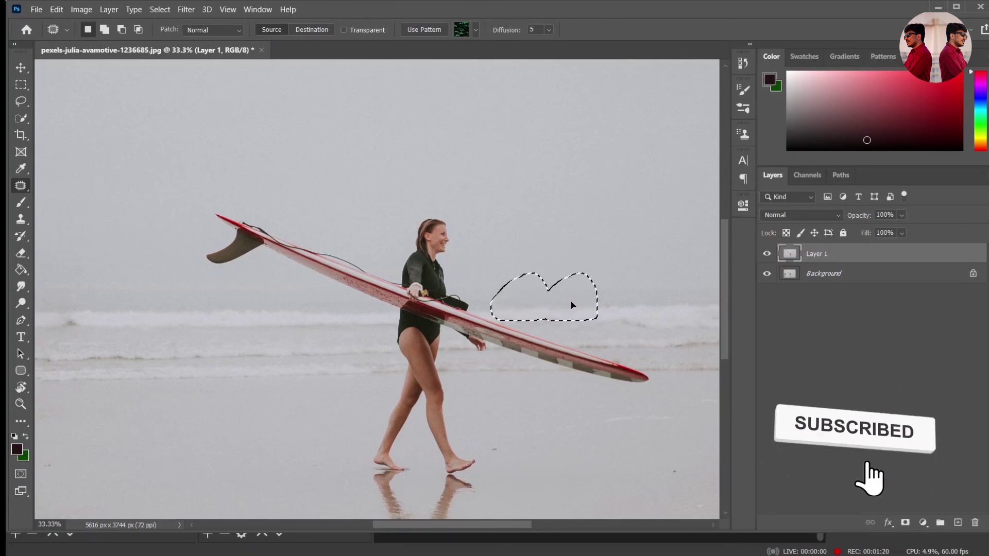
{"action": "left_click_drag", "start_coordinate": [560, 305], "coordinate": [572, 307]}
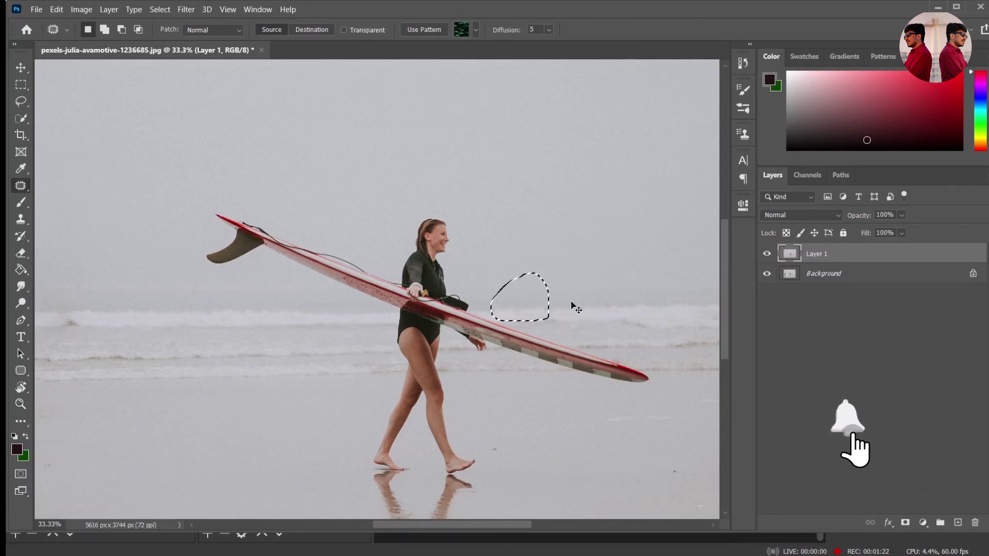
{"action": "key", "text": "ctrl+d"}
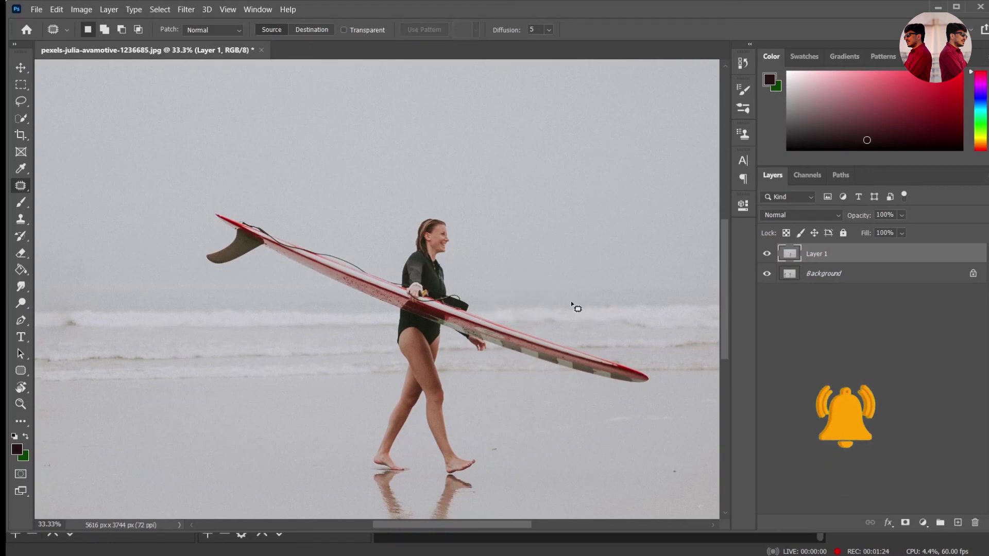
{"action": "key", "text": "ctrl+minus"}
{"action": "key", "text": "ctrl+minus"}
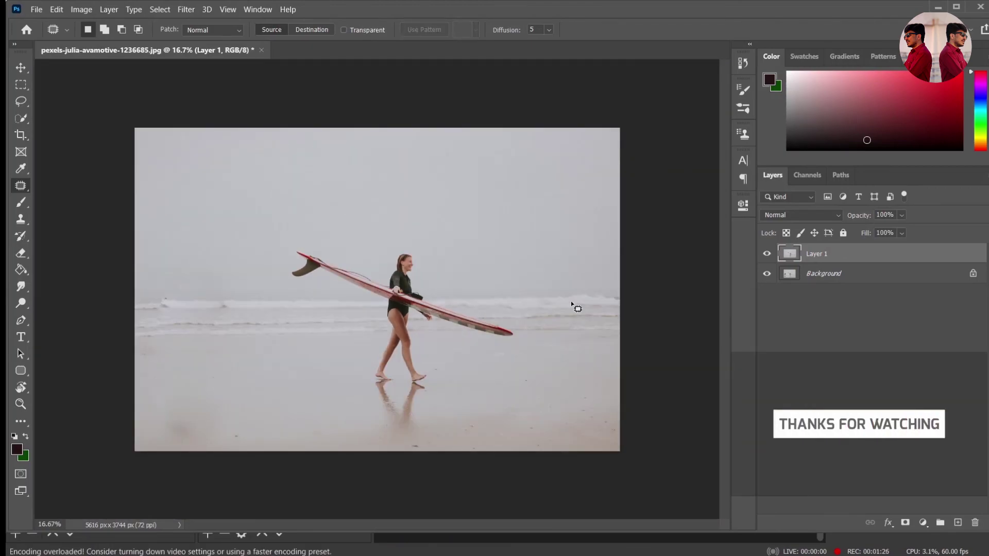